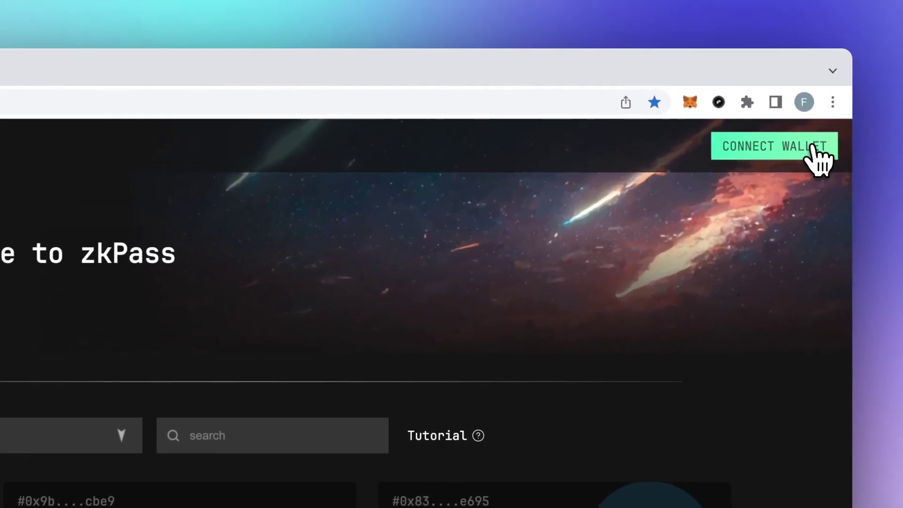
# Connect the MetaMask wallet to the zkPass dashboard and approve the connection.
pyautogui.click(819, 152)
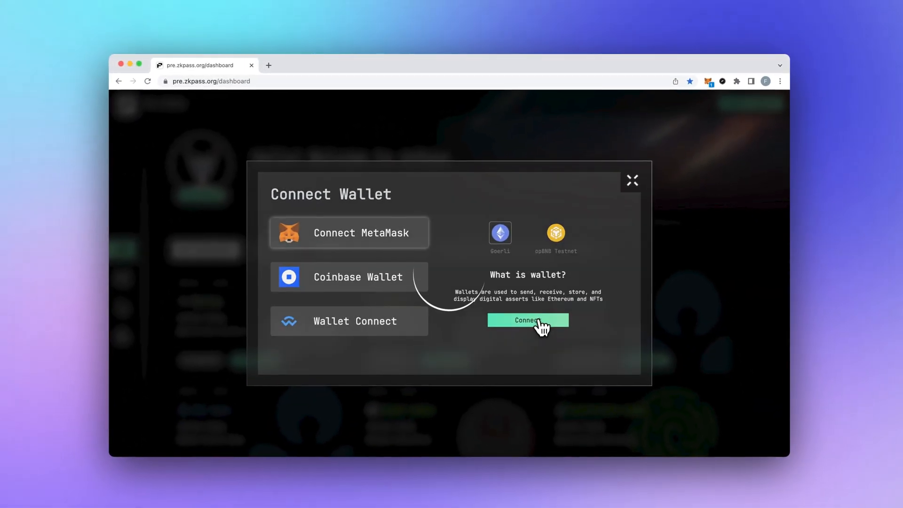
pyautogui.click(536, 319)
pyautogui.click(749, 318)
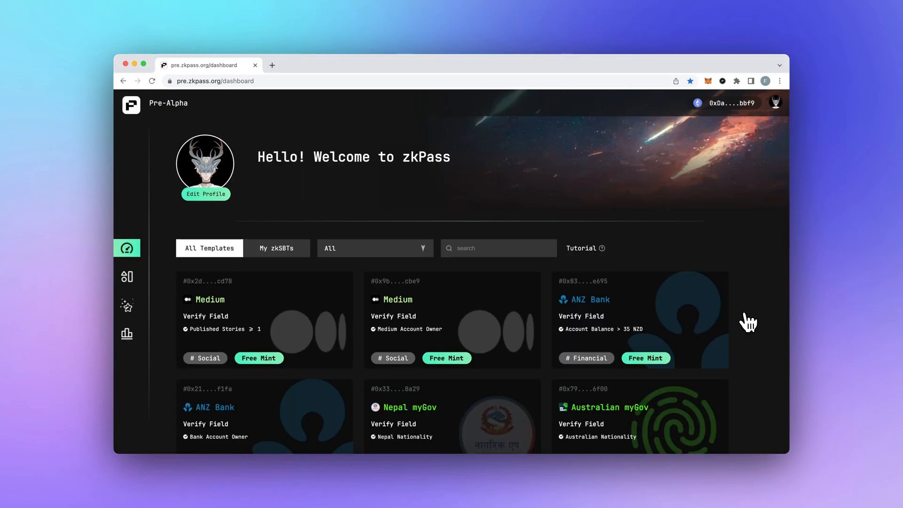
# Accept the zkPass terms and submit the ANZ Bank Account Balance > 35 NZD mint request.
pyautogui.click(645, 357)
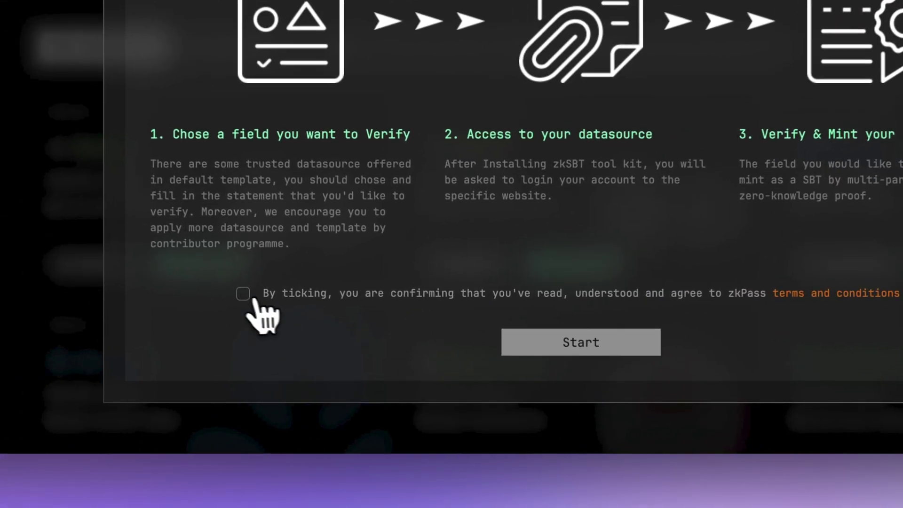
pyautogui.click(280, 373)
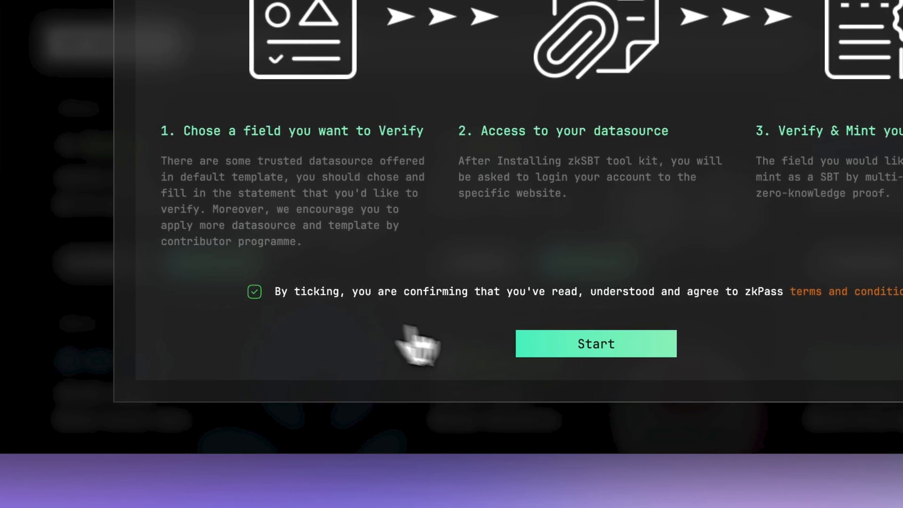
pyautogui.click(536, 350)
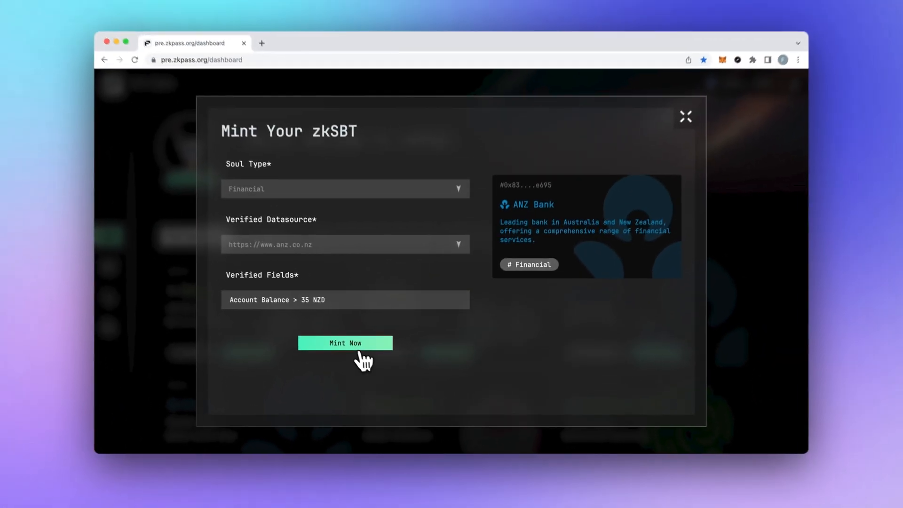
pyautogui.click(345, 343)
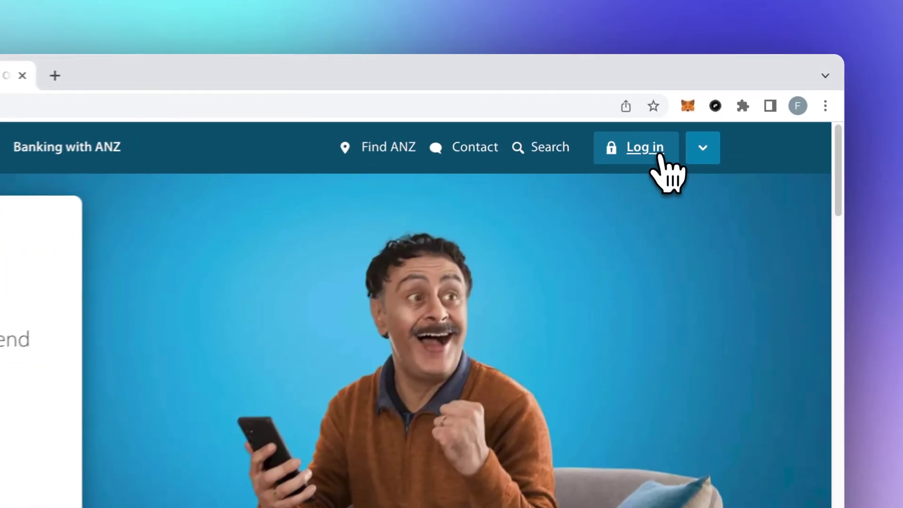
# Sign in to ANZ Internet Banking with customer number and password for balance verification.
pyautogui.click(680, 102)
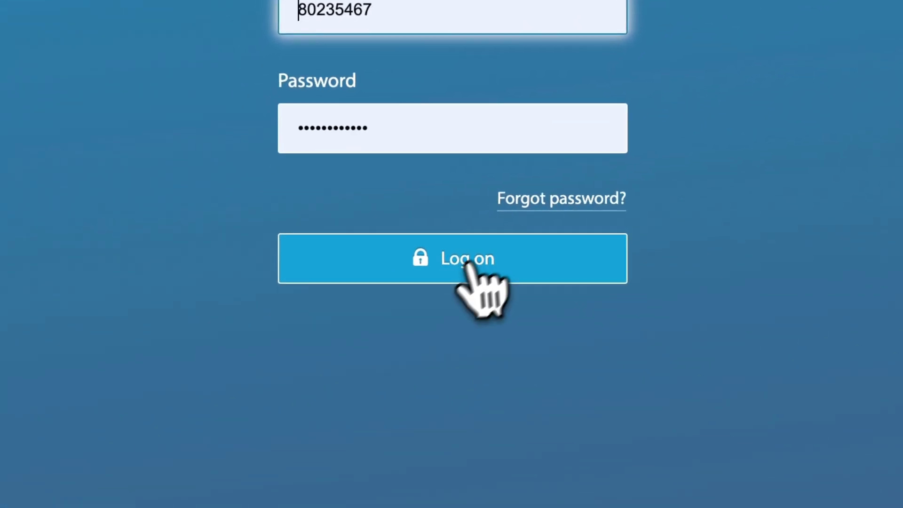
pyautogui.click(469, 267)
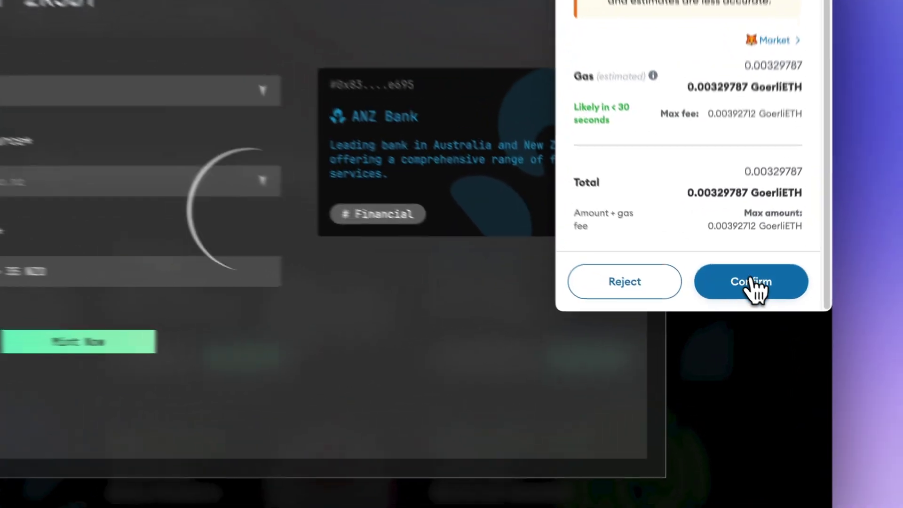
# Confirm the MetaMask mint transaction and view the minted SBT's transaction details.
pyautogui.click(753, 312)
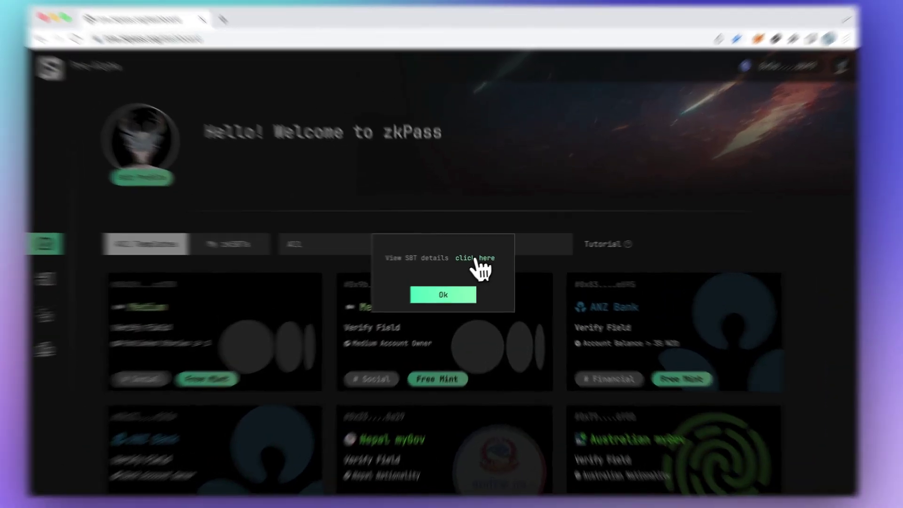
pyautogui.click(476, 259)
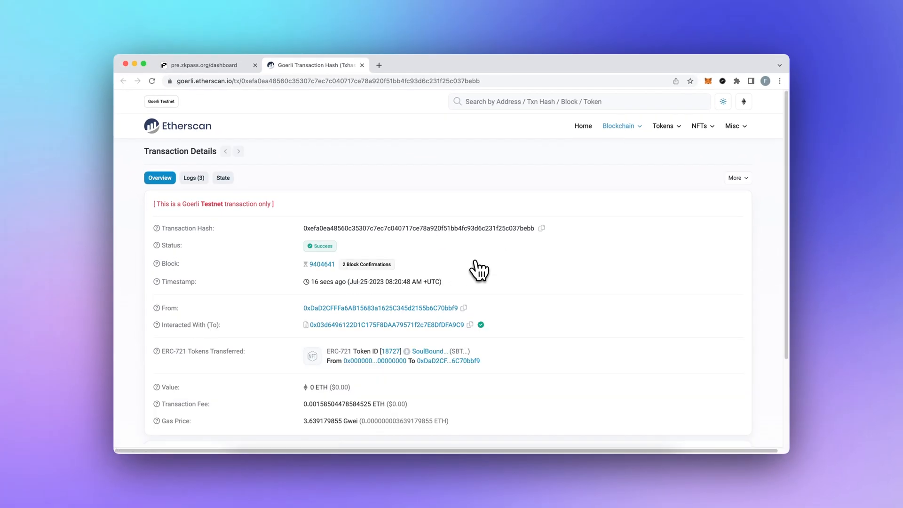
pyautogui.scroll(-4, 479, 270)
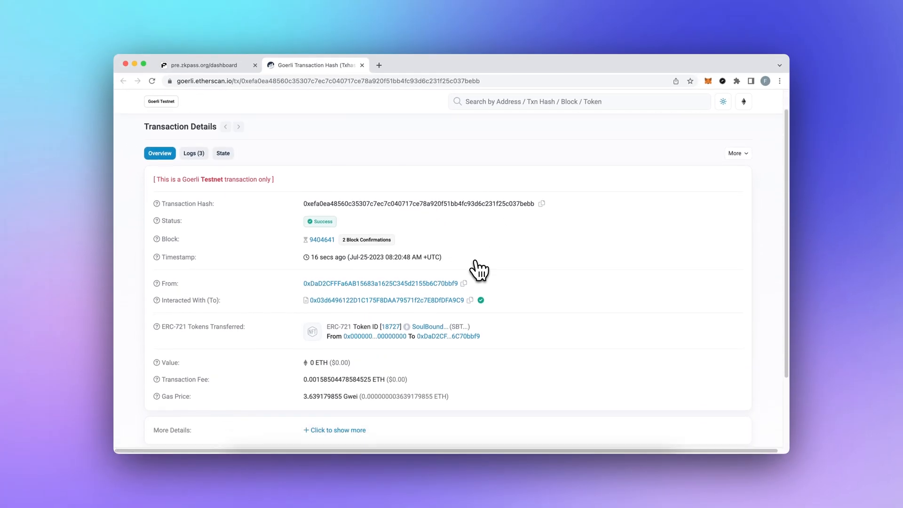
pyautogui.scroll(4, 479, 271)
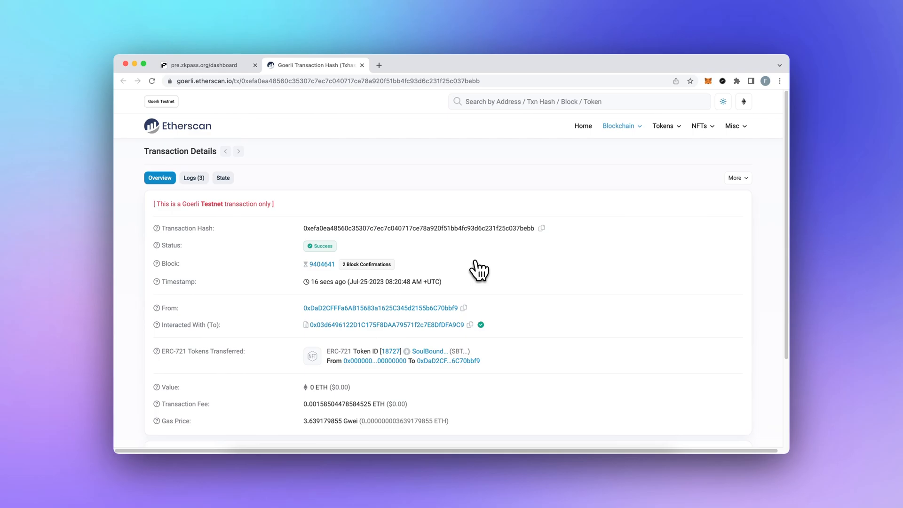
# Close the Etherscan transaction page and return to the zkPass dashboard.
pyautogui.press('super+w')
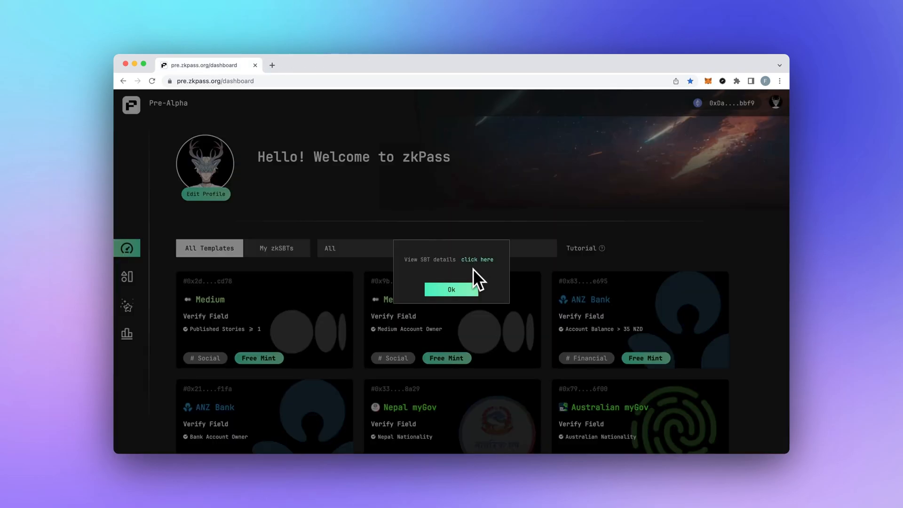
# Dismiss the notice and open the Verified ANZ Bank zkSBT under My zkSBTs.
pyautogui.click(465, 288)
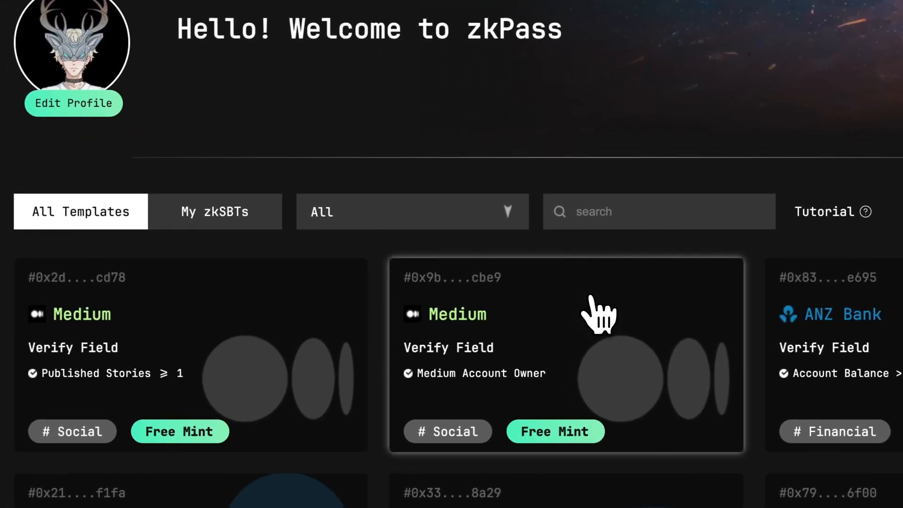
pyautogui.click(265, 226)
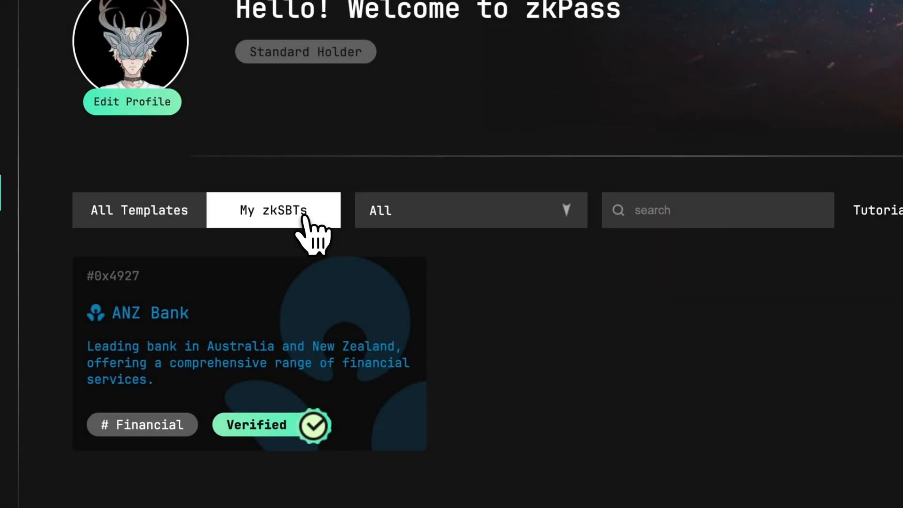
pyautogui.click(304, 300)
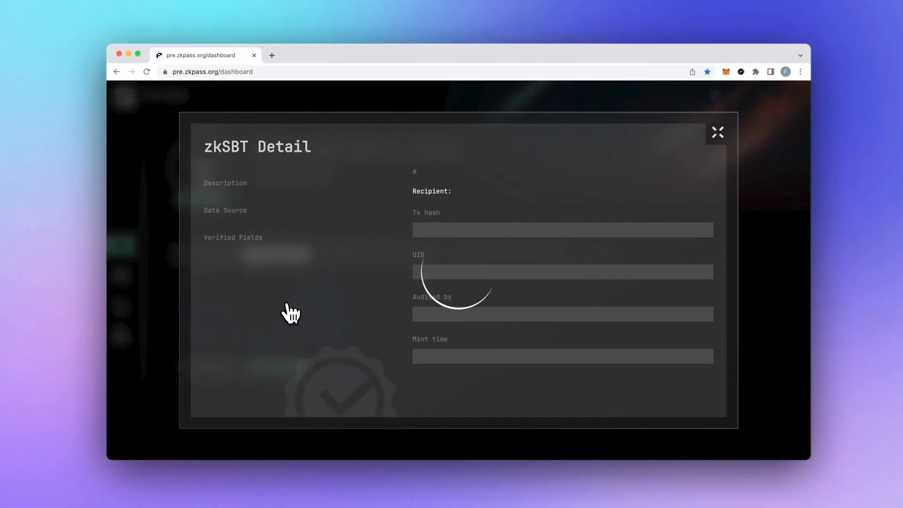